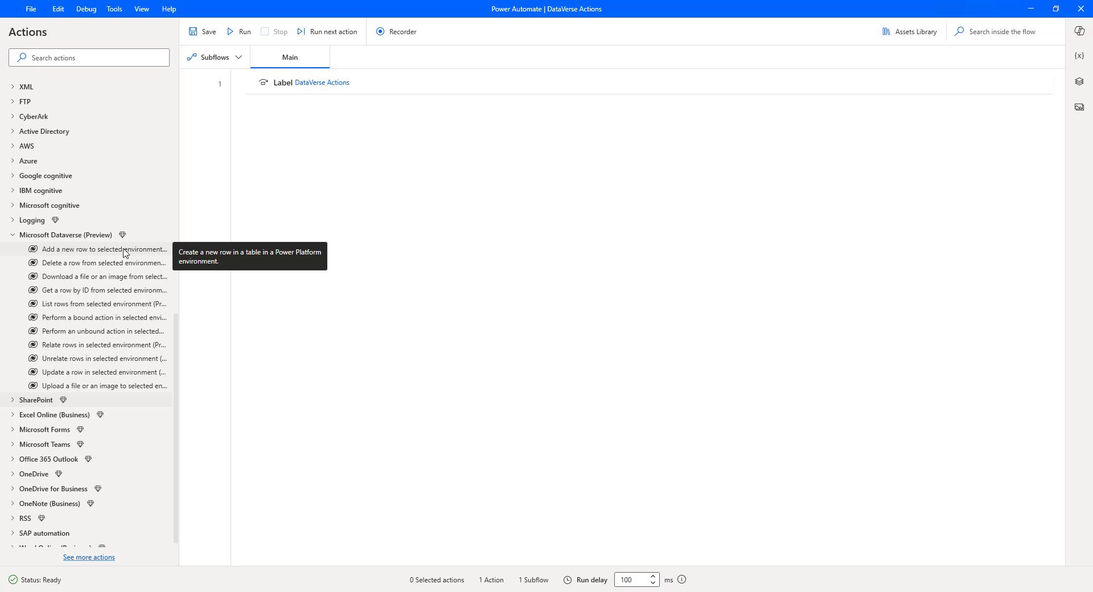
# - Add the Dataverse action for adding a new row to a selected environment to the flow, below the DataVerse Actions label
pyautogui.moveTo(125, 252); pyautogui.dragTo(423, 228)
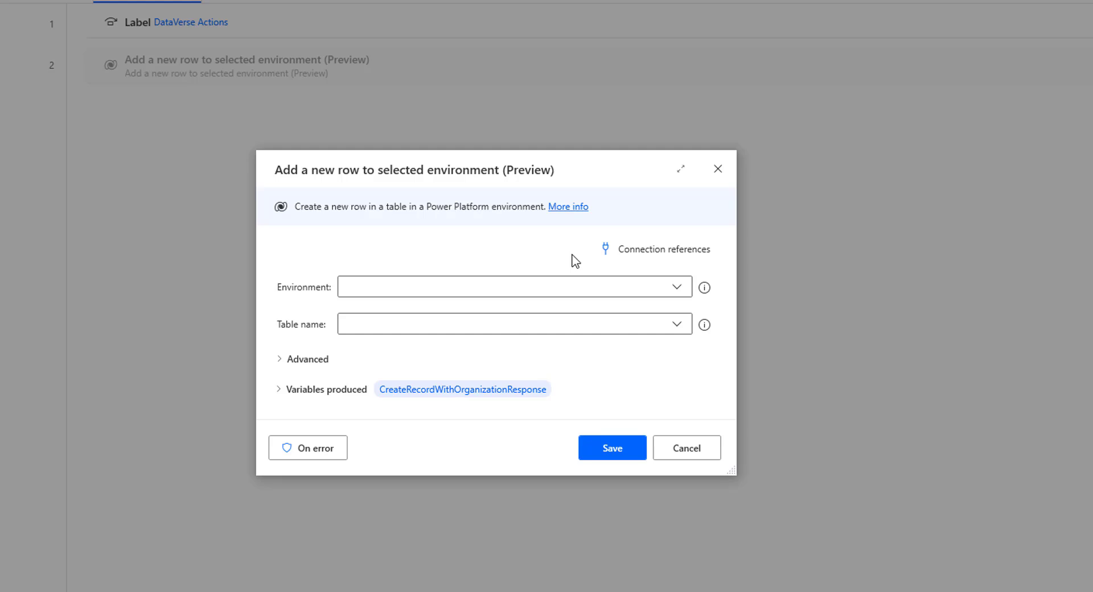
pyautogui.click(670, 257)
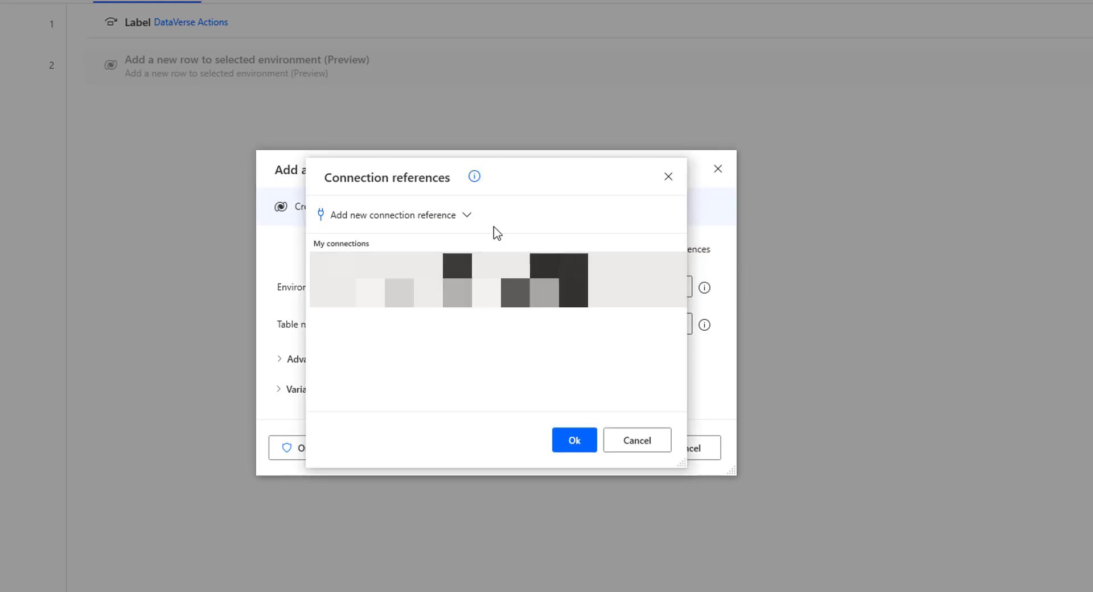
pyautogui.click(434, 220)
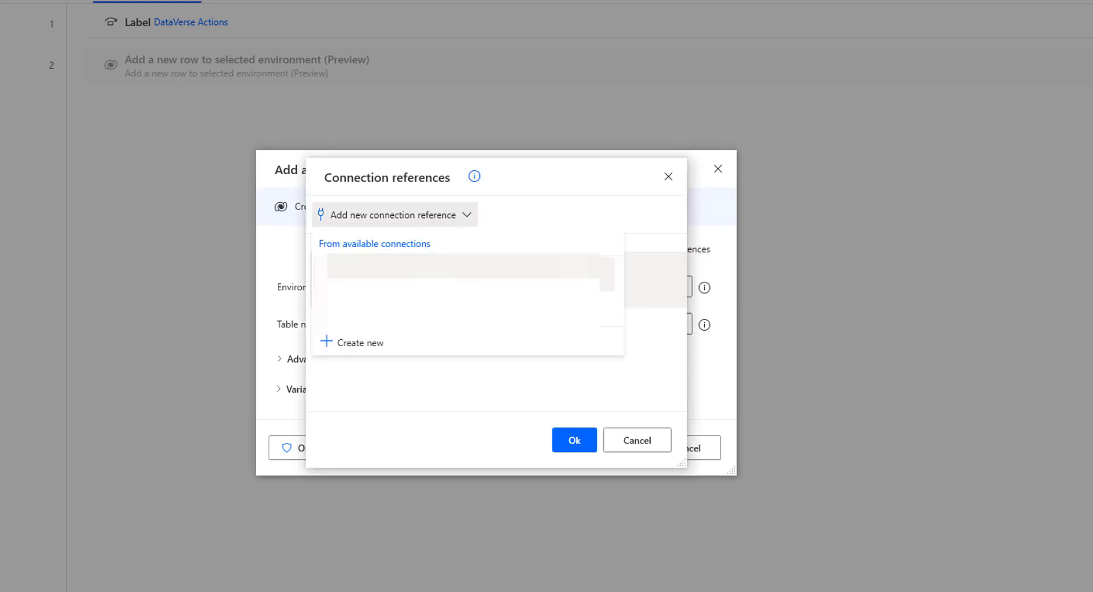
pyautogui.click(364, 344)
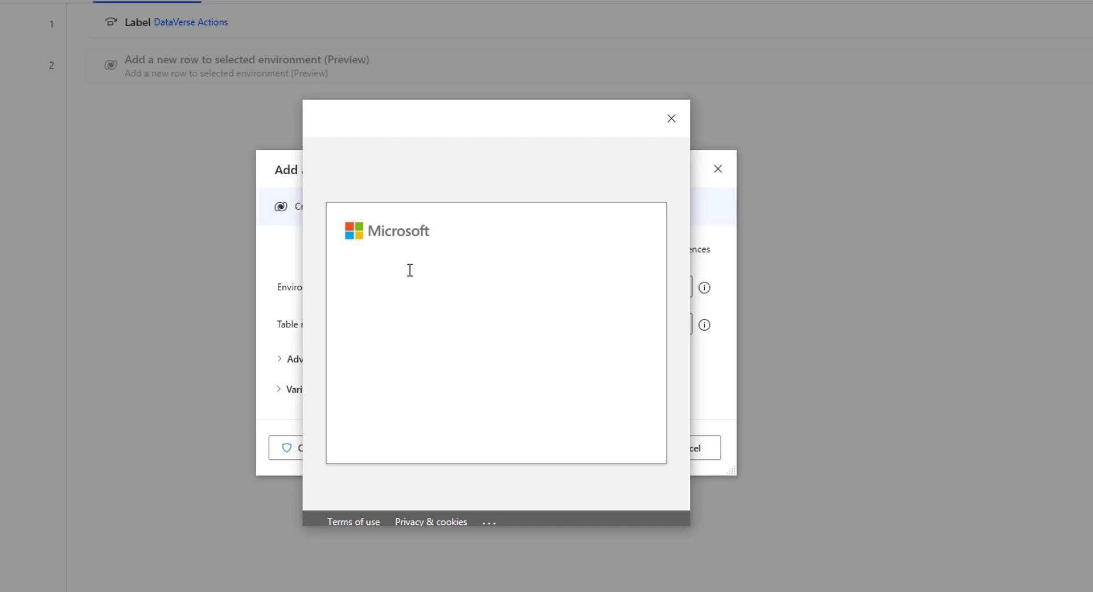
pyautogui.click(670, 117)
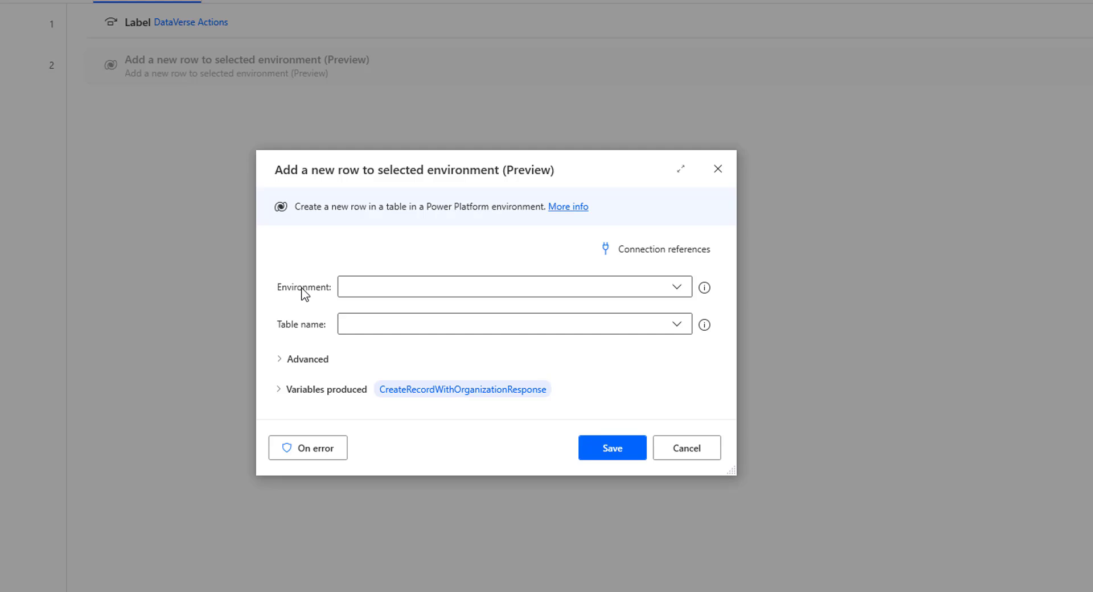
# - Set the new-row action's environment to Dev and choose Product Tables as its table
pyautogui.click(685, 288)
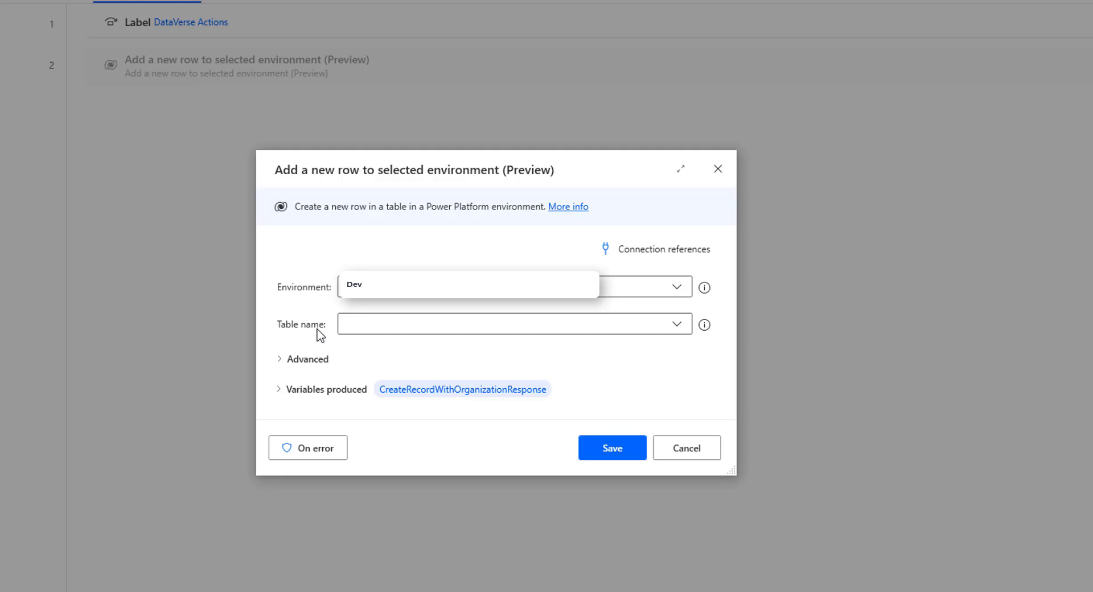
pyautogui.click(676, 326)
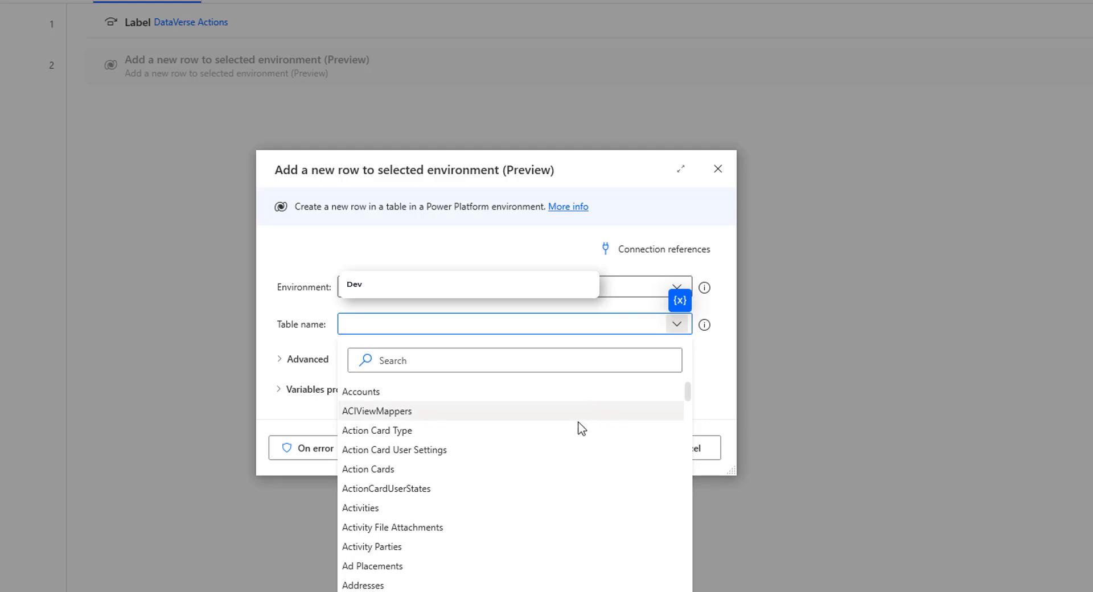
pyautogui.scroll(-2, 579, 430)
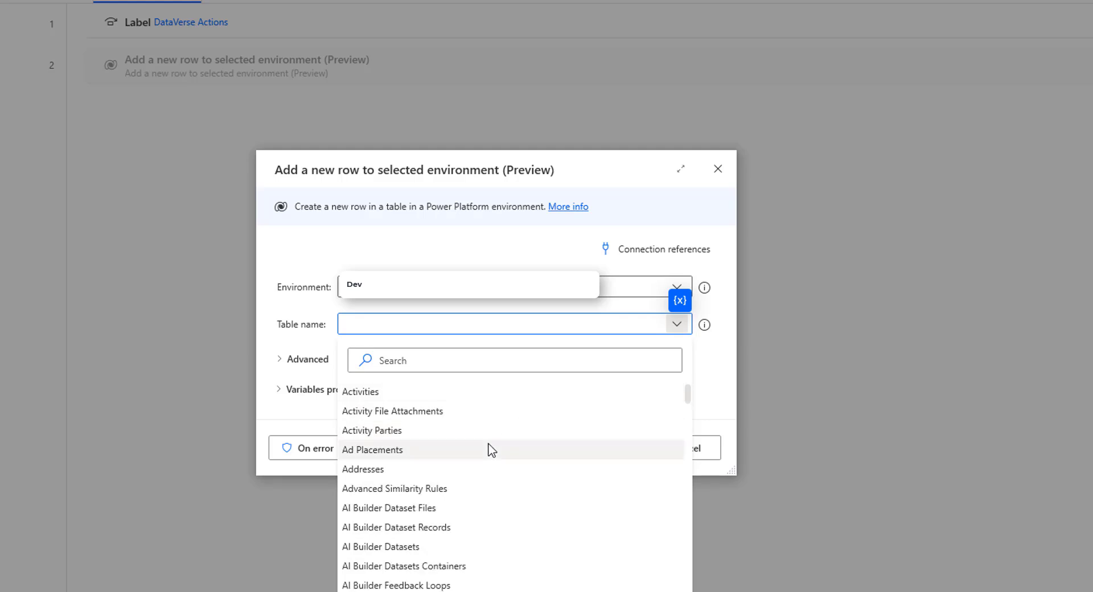
pyautogui.scroll(-1, 488, 449)
pyautogui.click(465, 352)
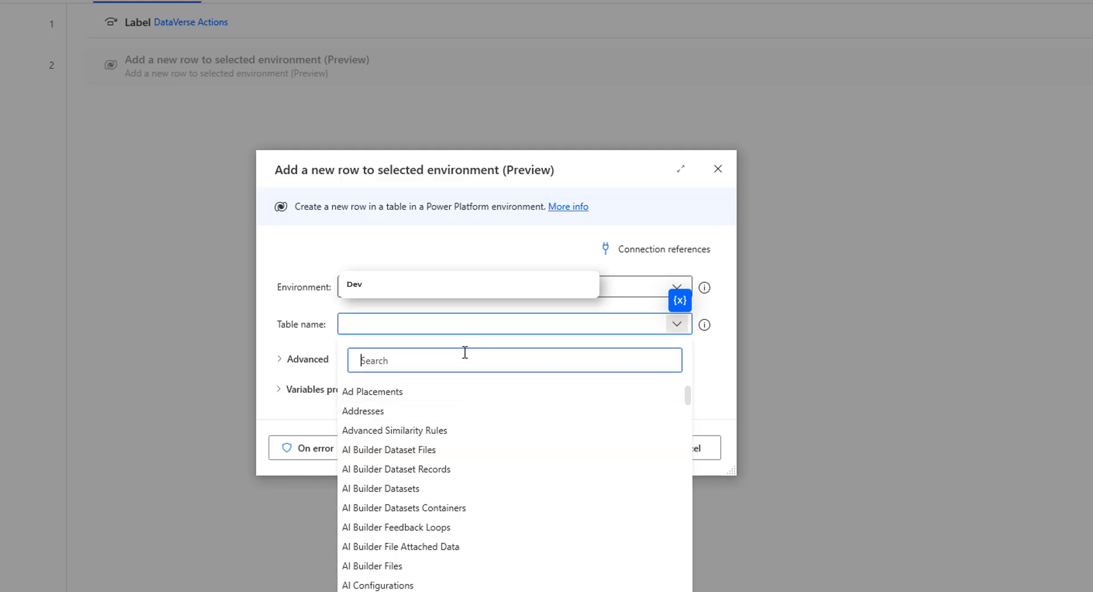
pyautogui.write('product')
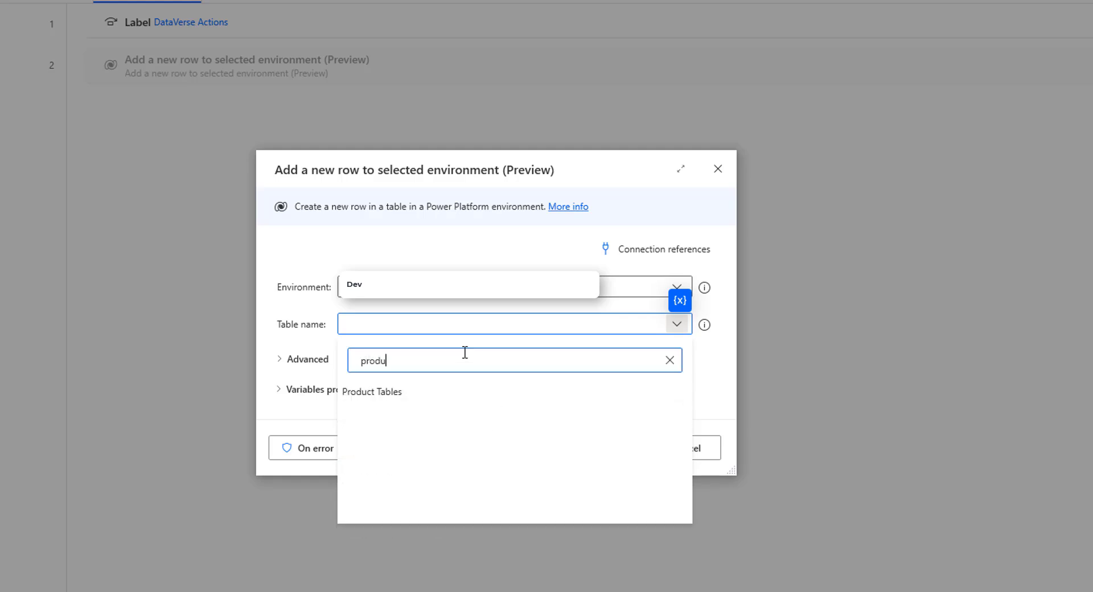
pyautogui.click(383, 392)
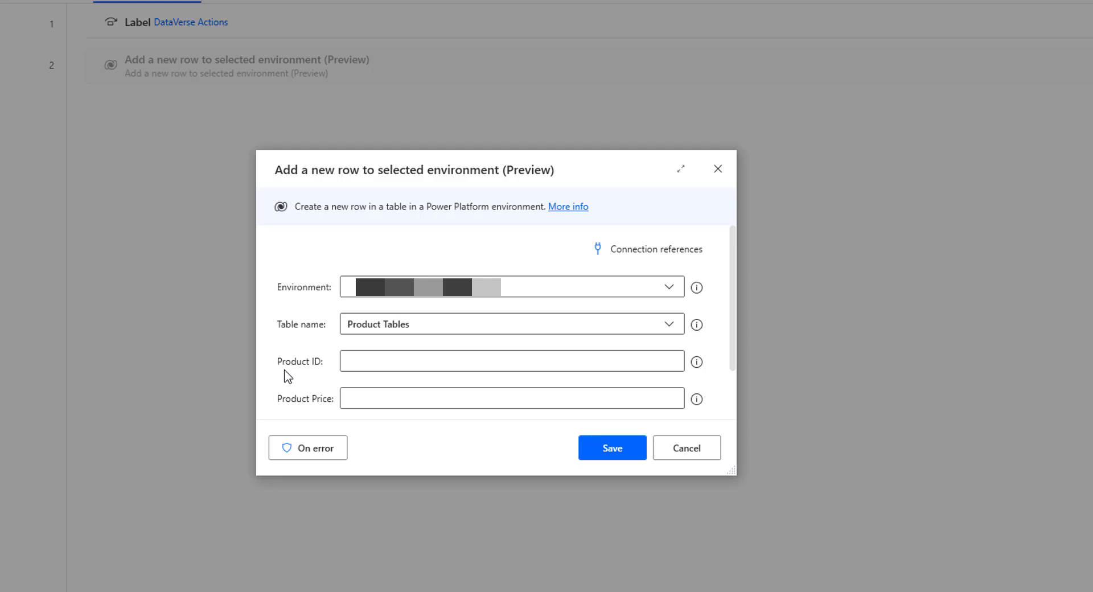
# - Enter 1 as the Product ID and 1000 as the Product Price of the new row
pyautogui.scroll(-1, 289, 369)
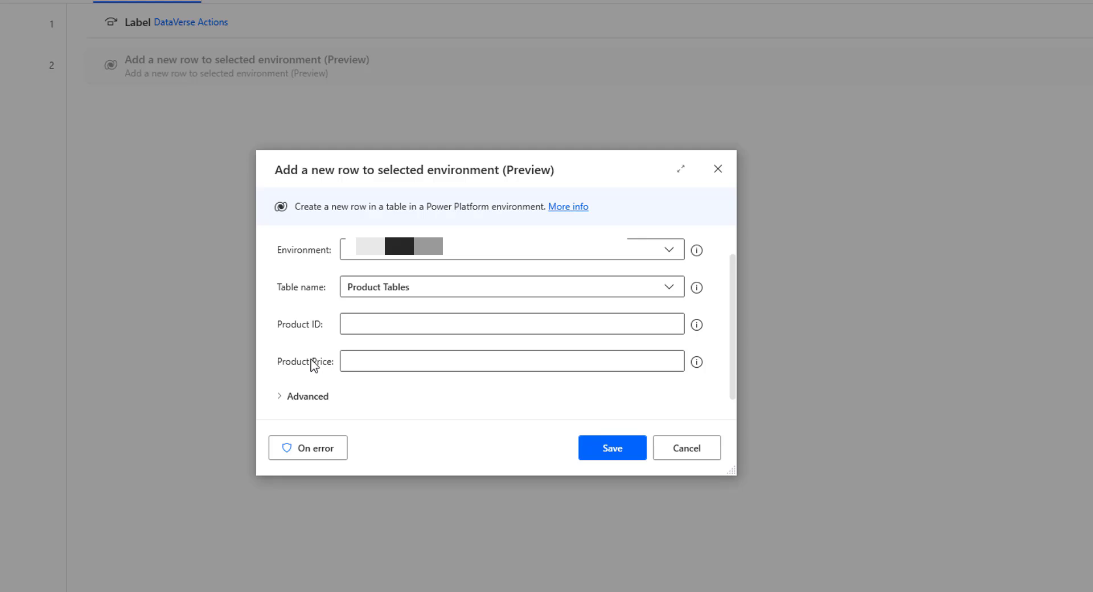
pyautogui.scroll(1, 313, 372)
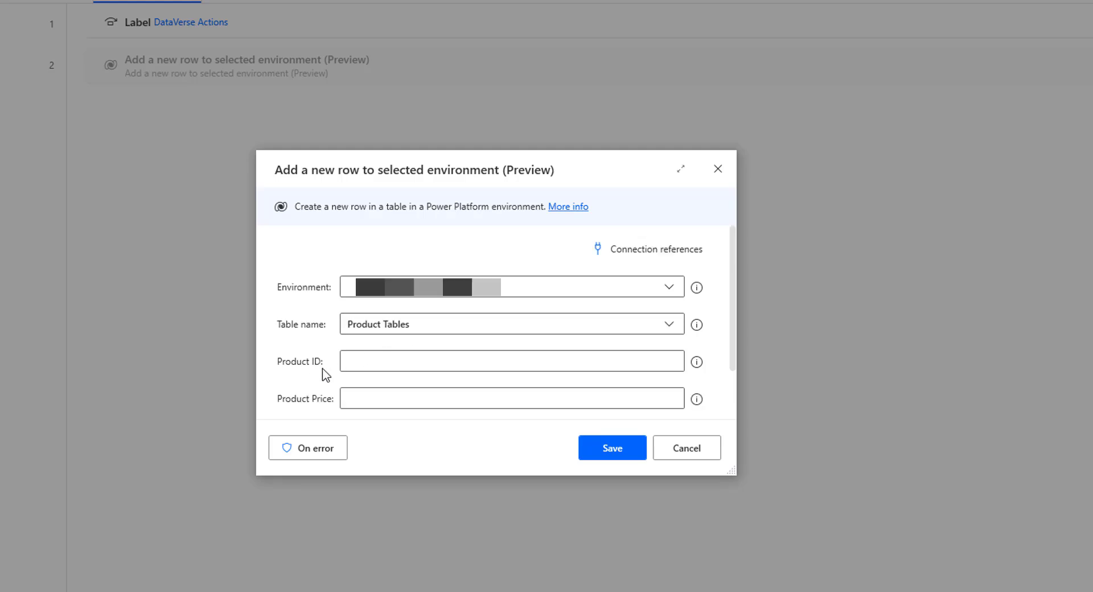
pyautogui.click(363, 363)
pyautogui.write('1')
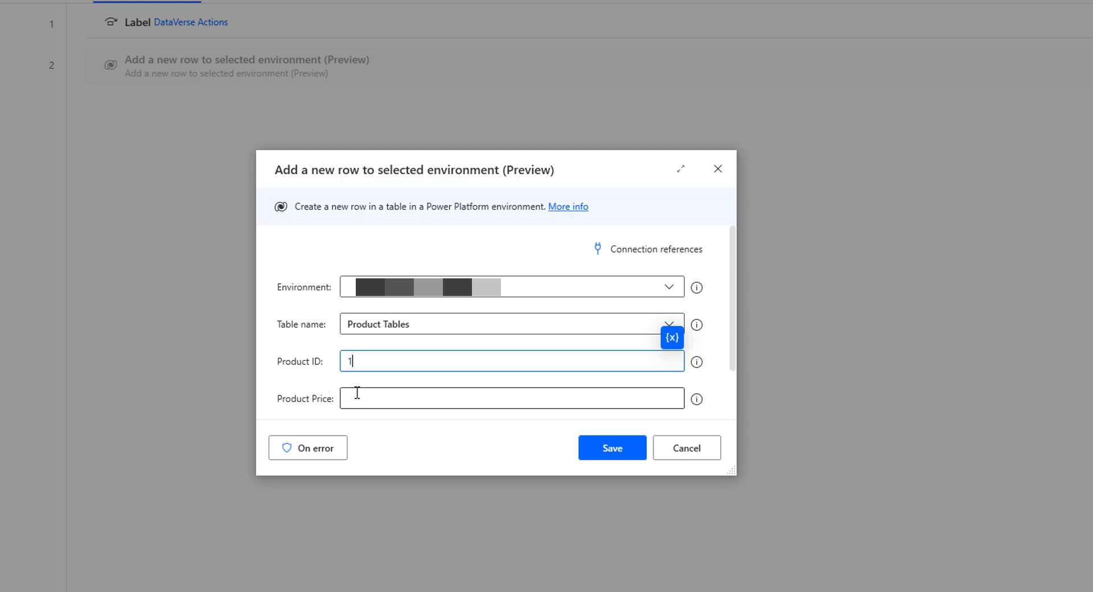
pyautogui.click(359, 390)
pyautogui.write('1')
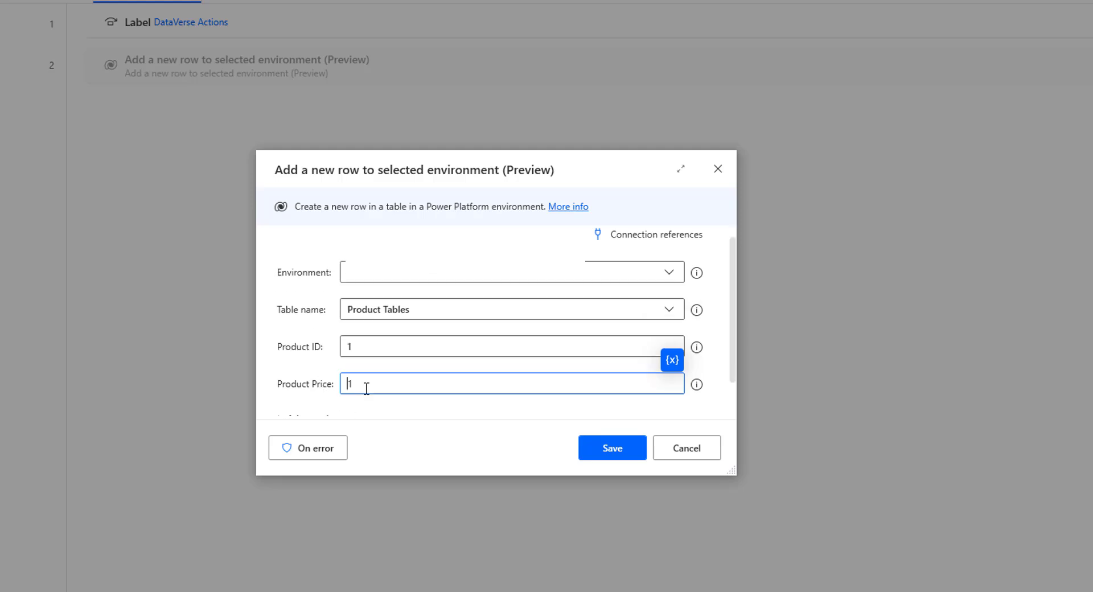
pyautogui.write('000')
# - In the row's advanced fields, set the Product Name to Television and the Product Category to Electronics
pyautogui.scroll(-1, 539, 367)
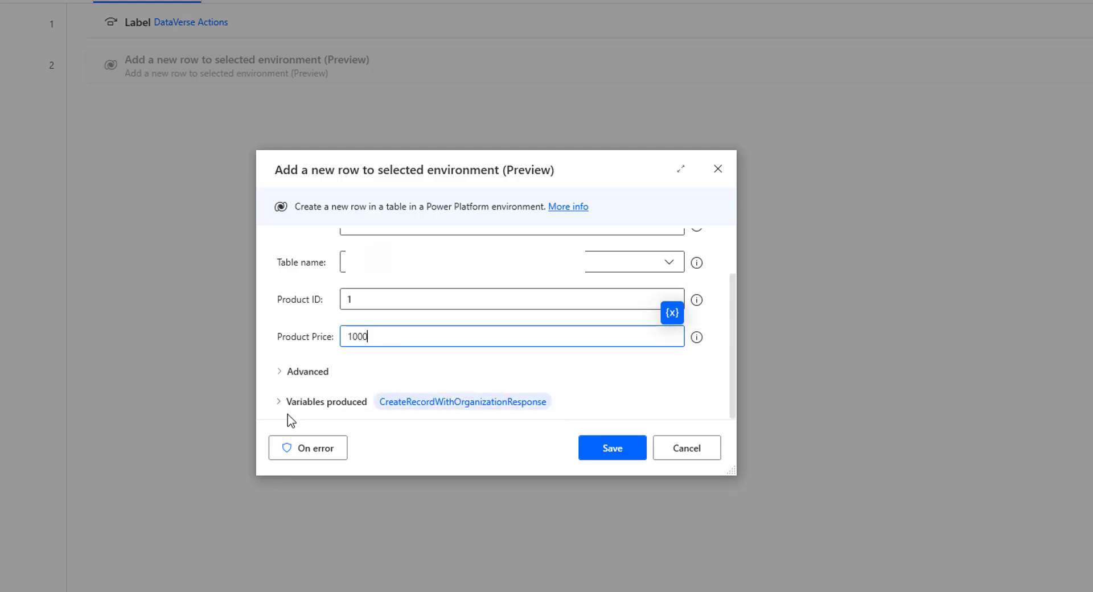
pyautogui.click(277, 370)
pyautogui.click(276, 370)
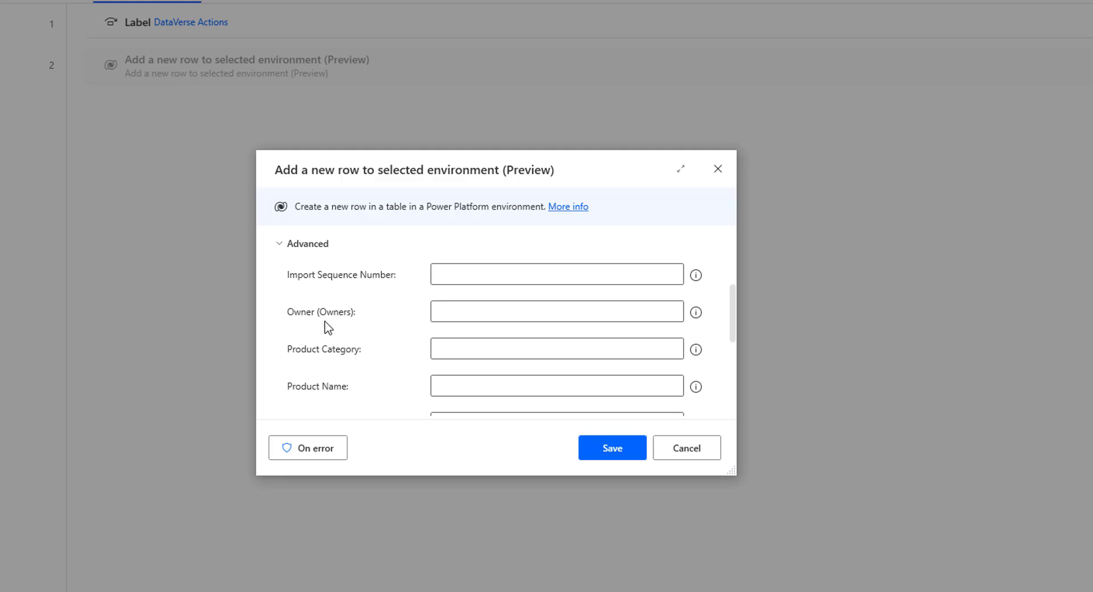
pyautogui.scroll(-1, 313, 375)
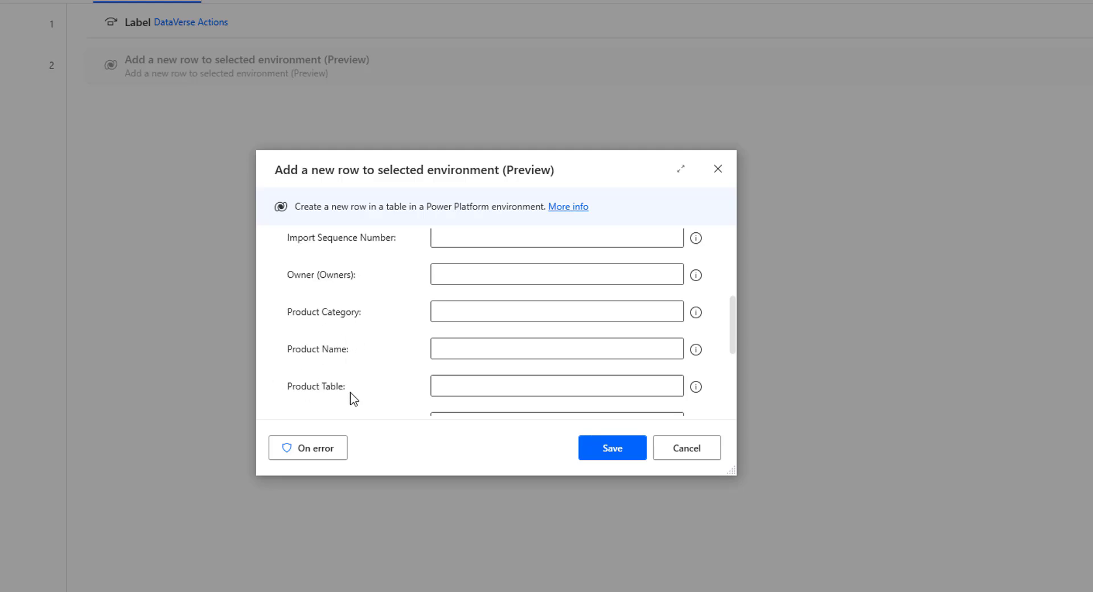
pyautogui.scroll(-1, 367, 390)
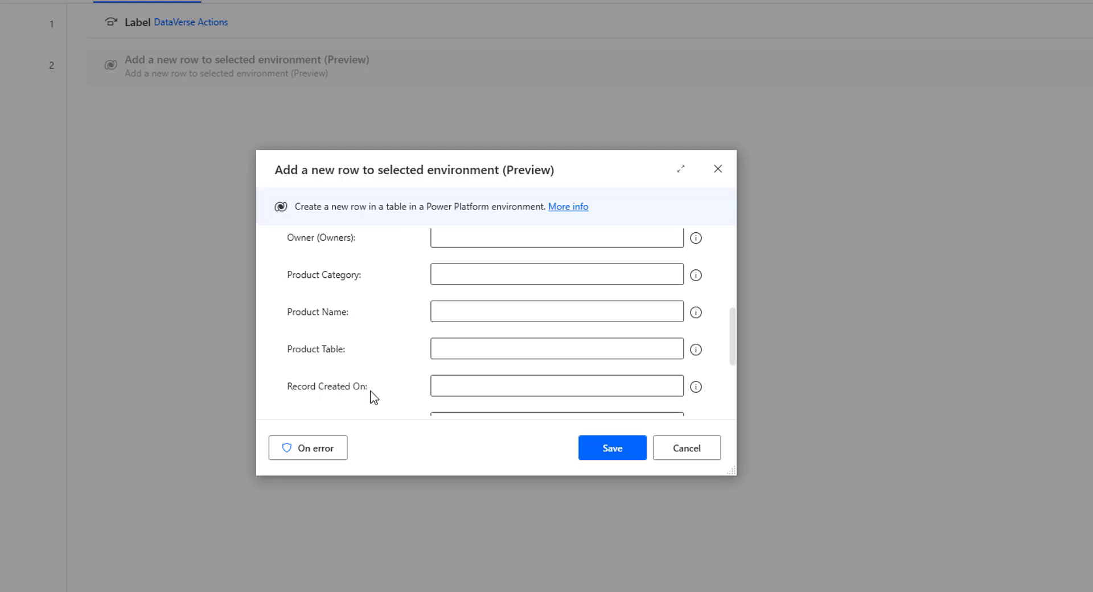
pyautogui.scroll(-1, 372, 397)
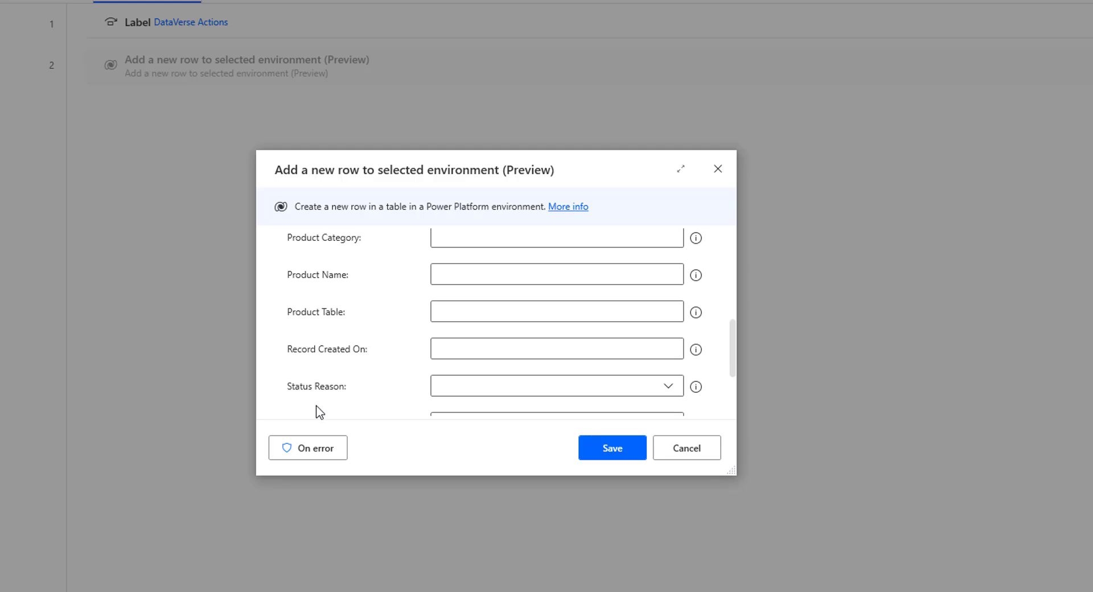
pyautogui.scroll(-1, 322, 405)
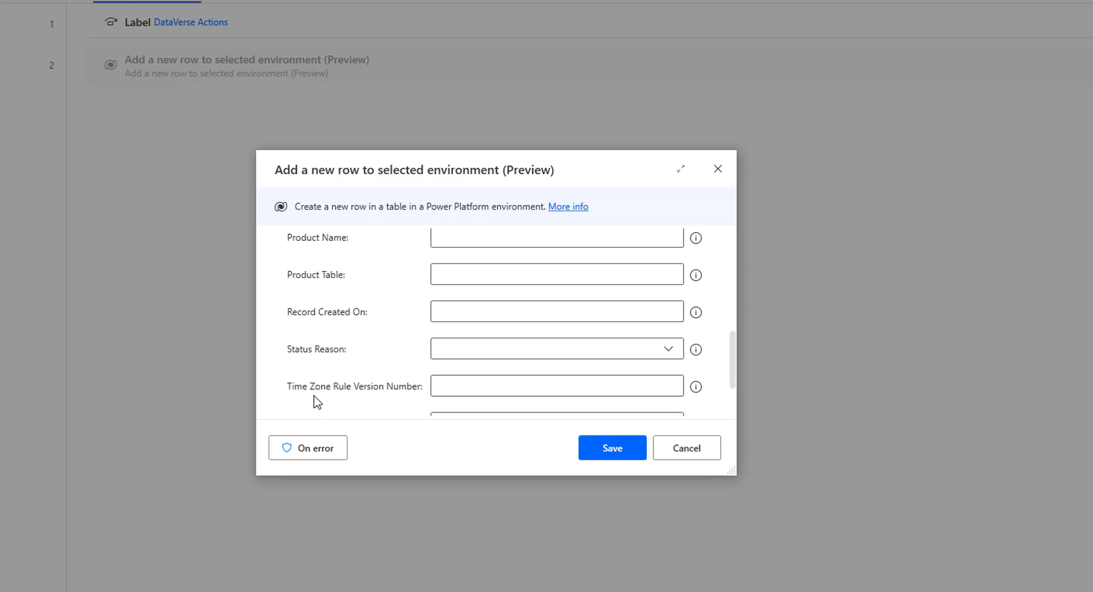
pyautogui.scroll(-1, 381, 401)
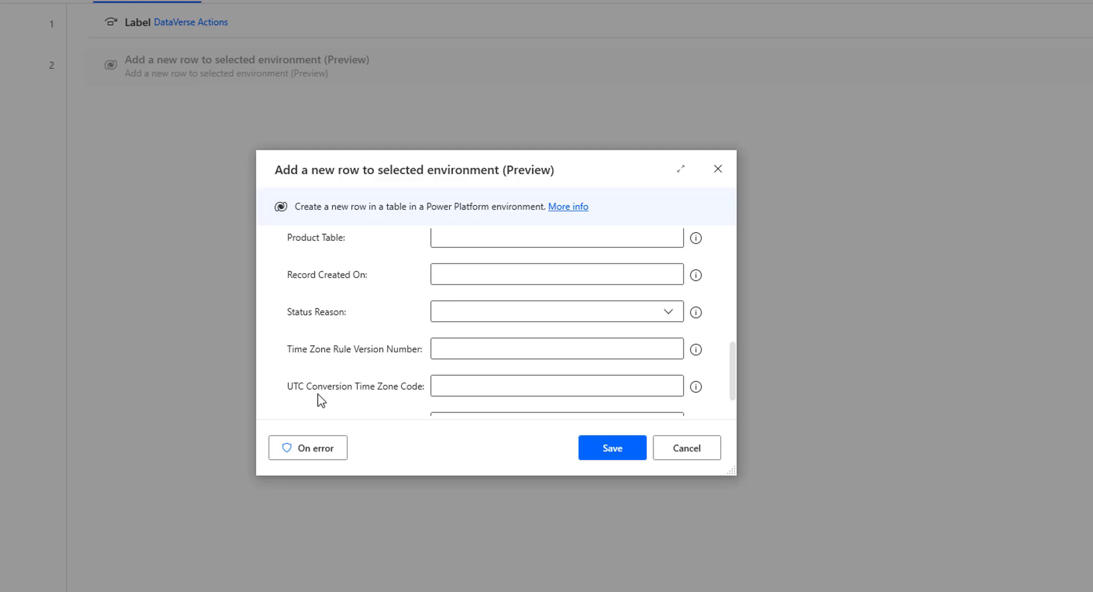
pyautogui.scroll(2, 335, 322)
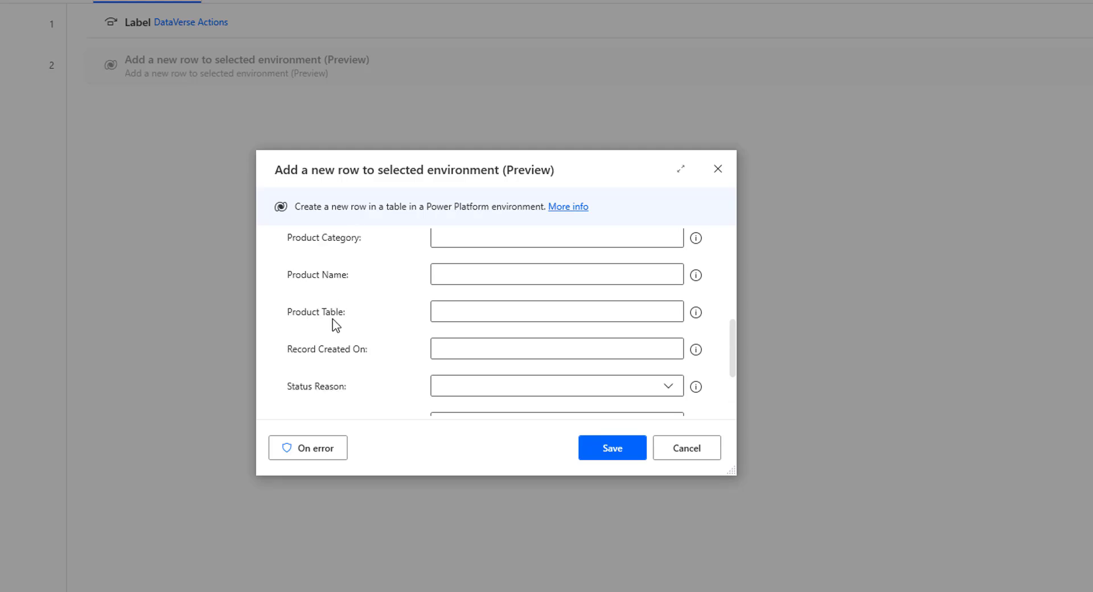
pyautogui.click(454, 270)
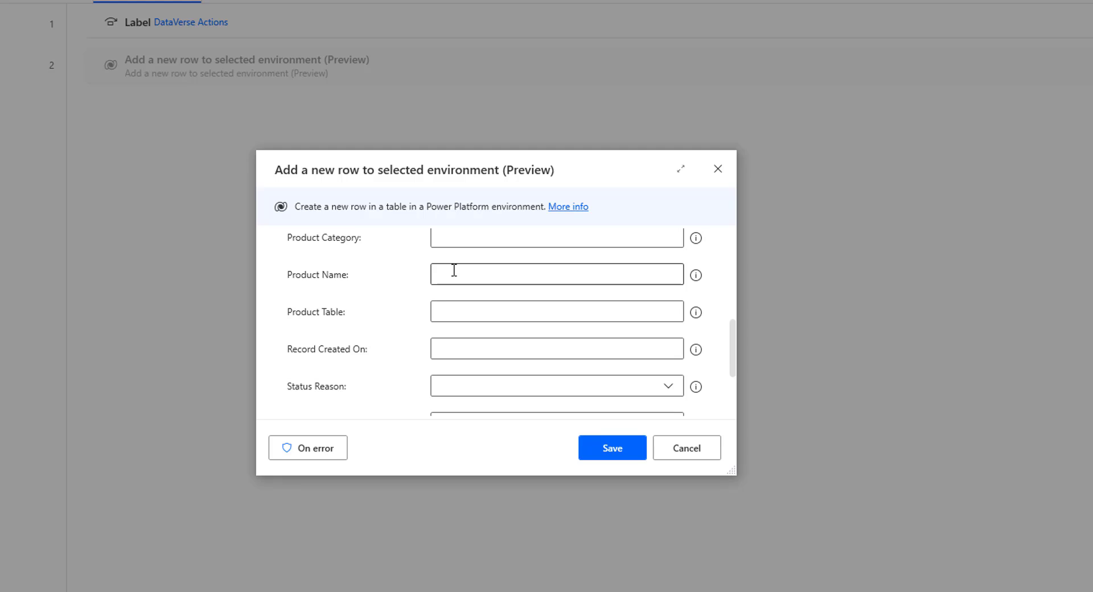
pyautogui.click(454, 271)
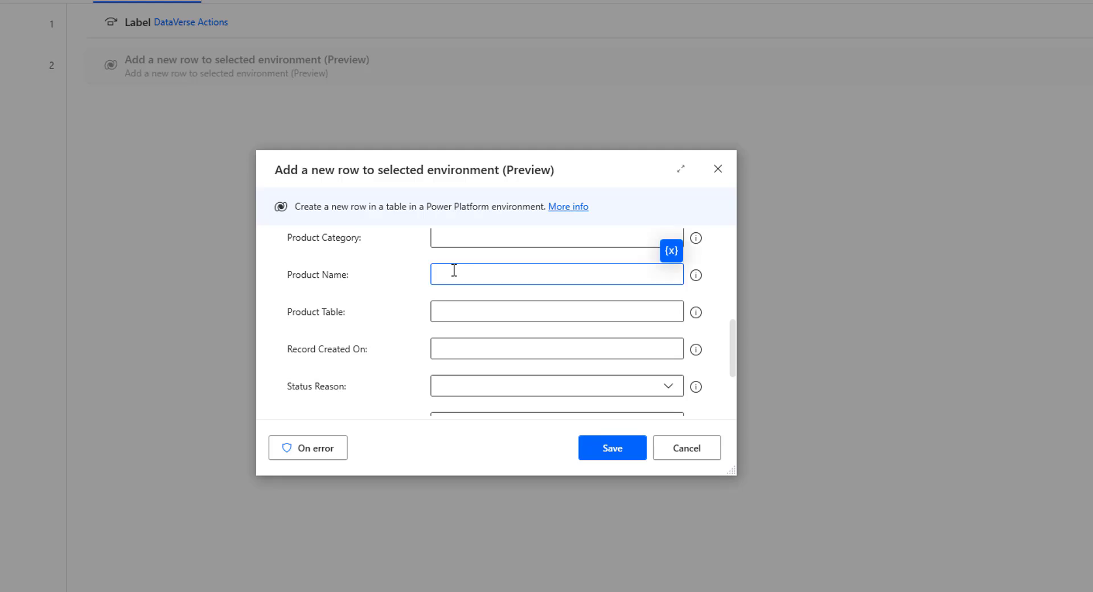
pyautogui.write('Television')
pyautogui.scroll(1, 453, 296)
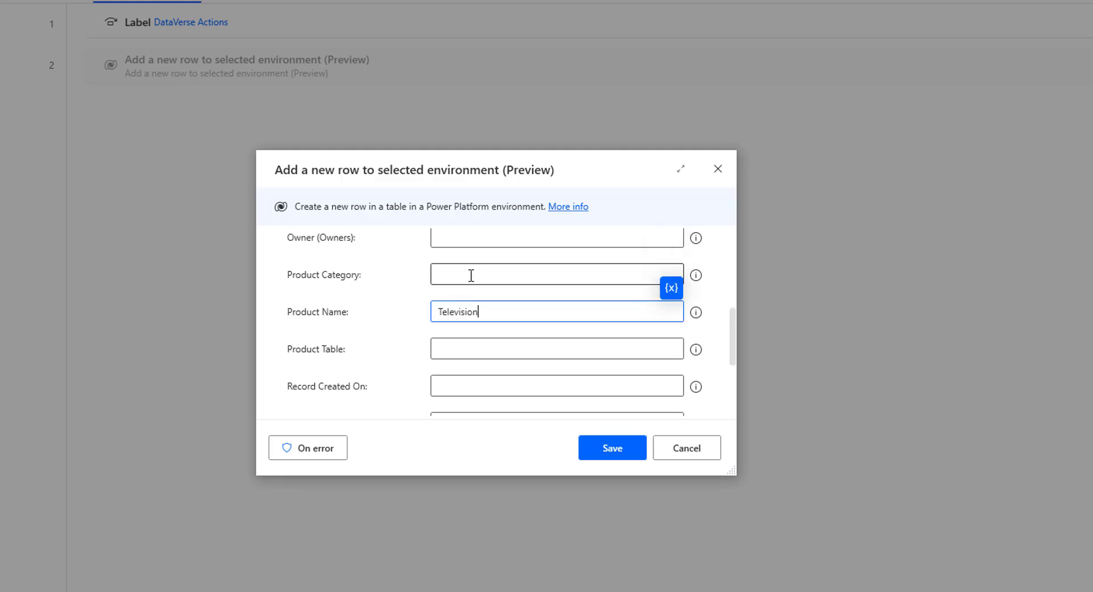
pyautogui.click(471, 276)
pyautogui.write('Electro')
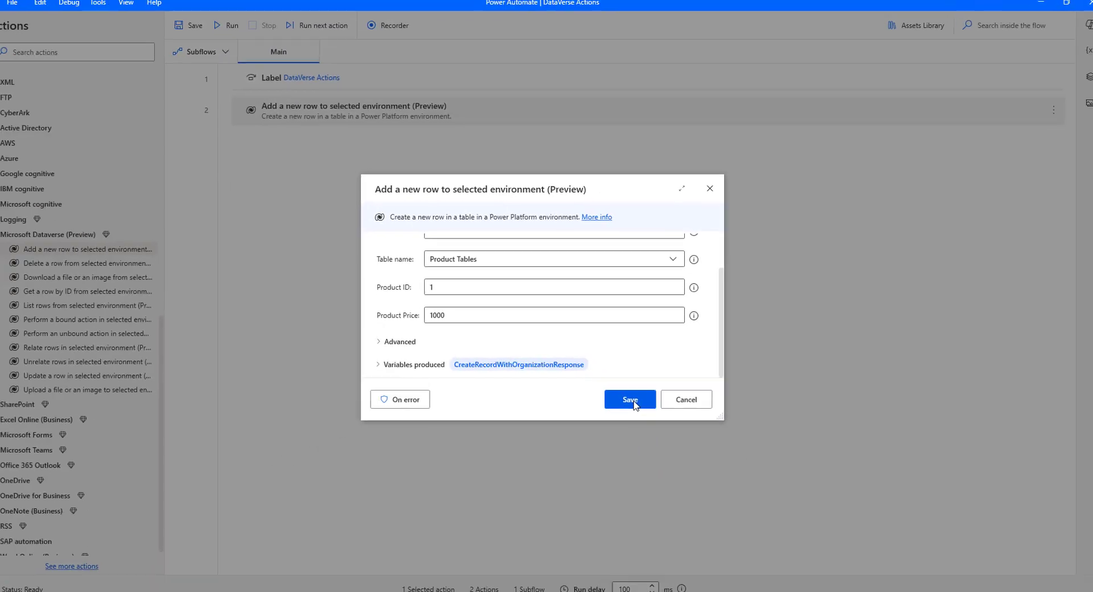
# - Save the configured new-row action and run the flow
pyautogui.click(632, 396)
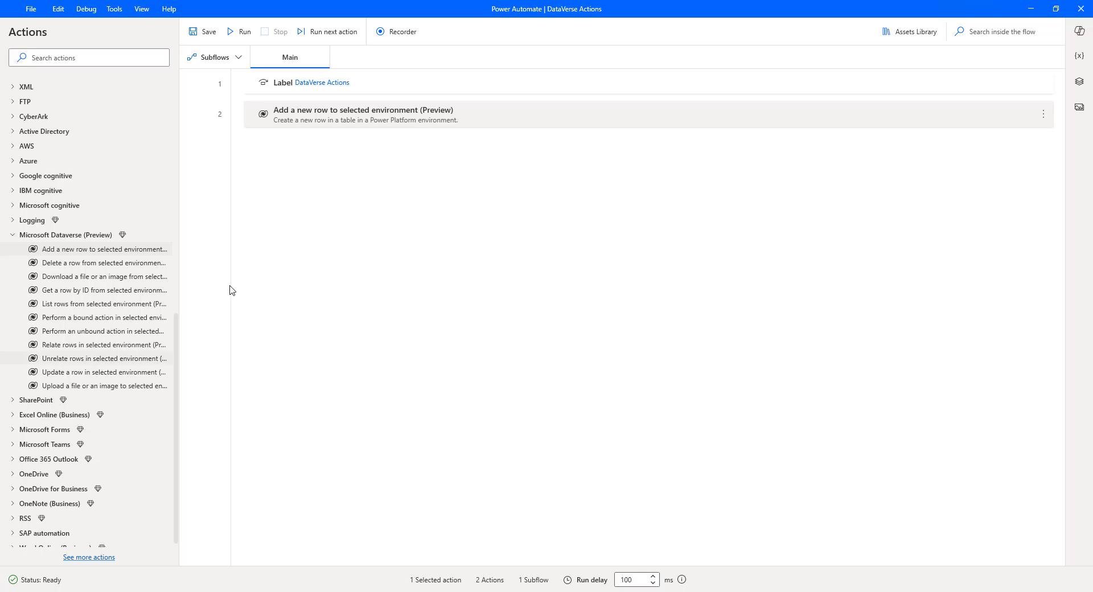
pyautogui.click(244, 33)
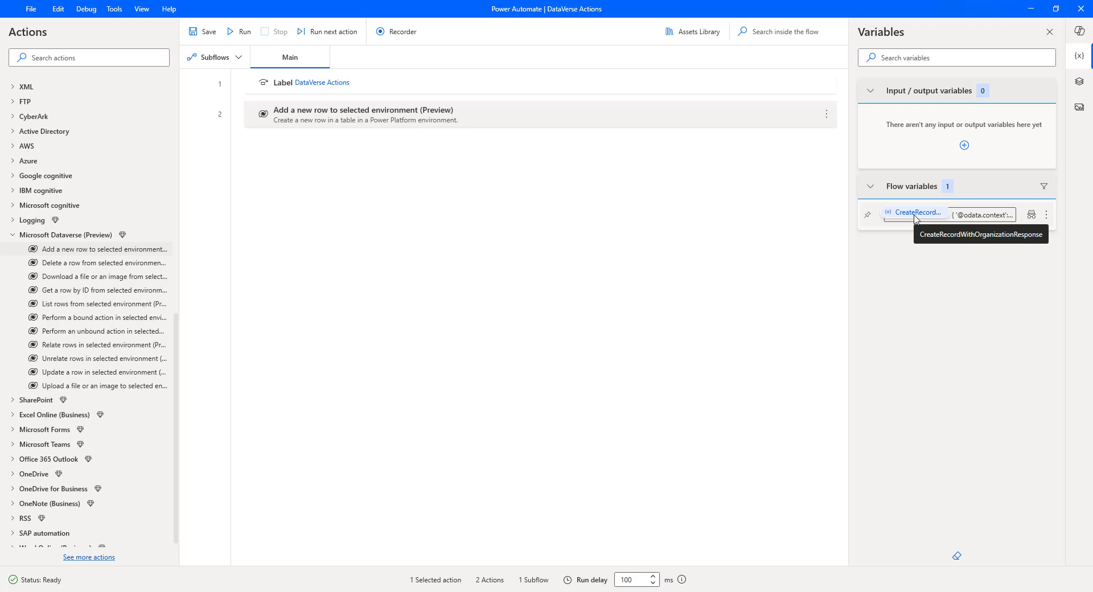
# - Examine the property values of the CreateRecordWithOrganizationResponse flow variable and close the viewer
pyautogui.doubleClick(914, 214)
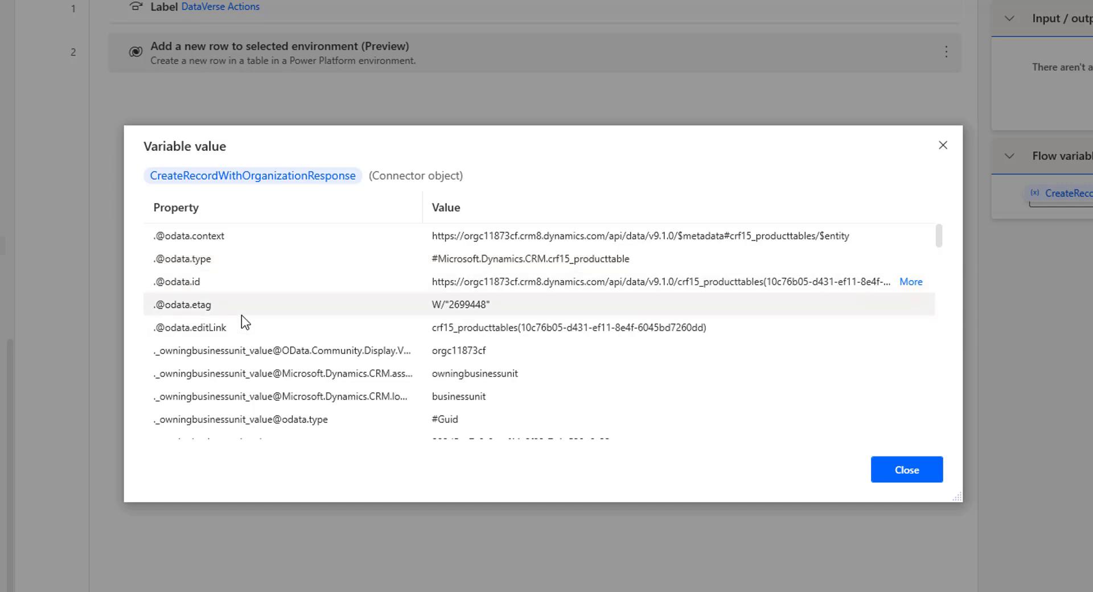
pyautogui.scroll(-1, 245, 322)
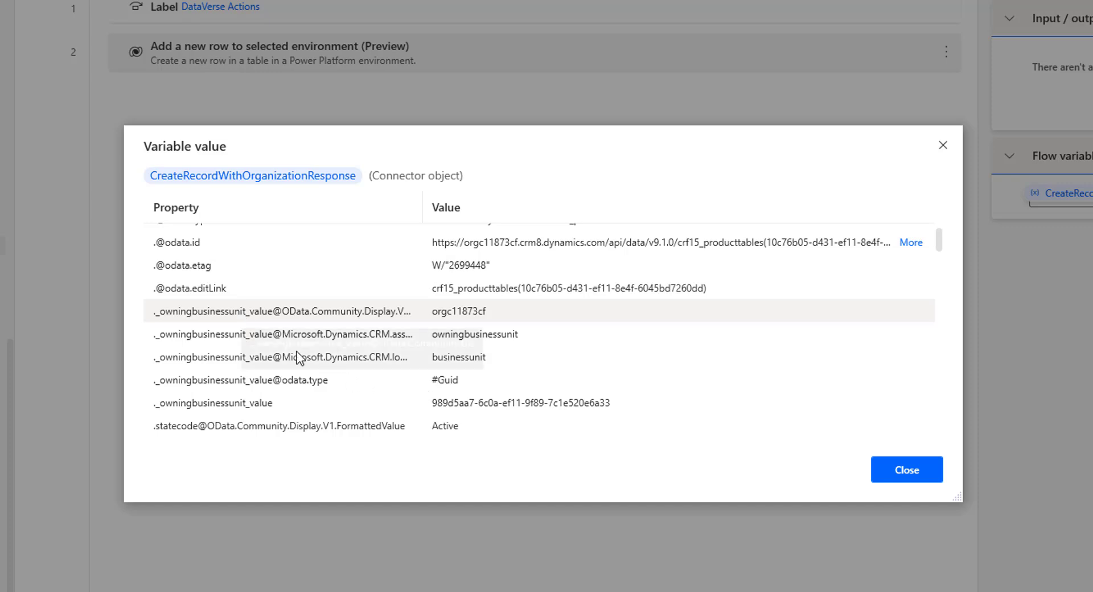
pyautogui.scroll(-3, 363, 369)
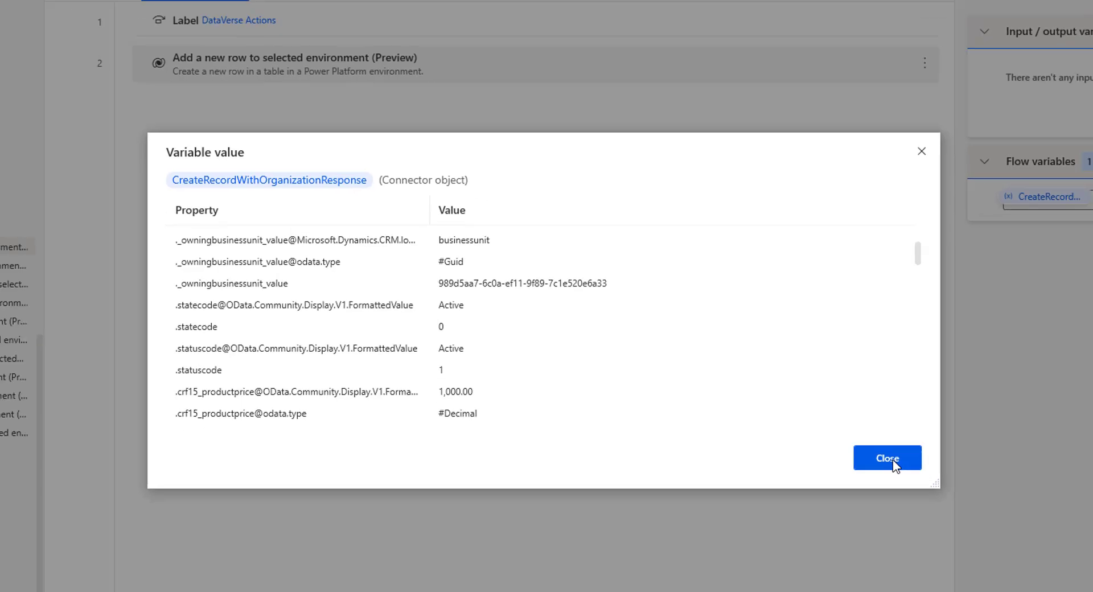
pyautogui.click(894, 464)
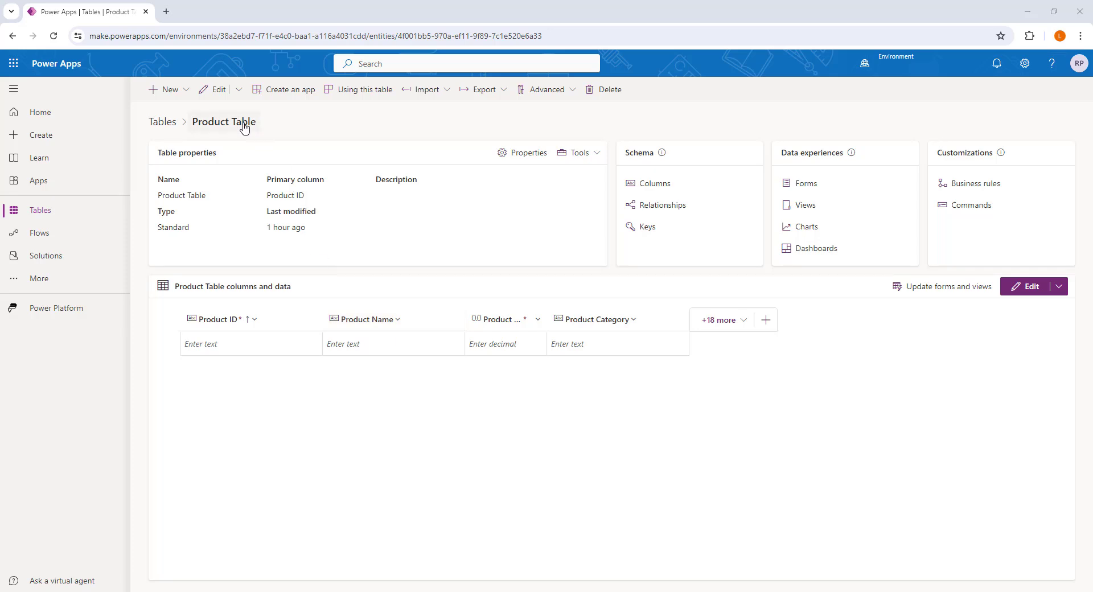
# - Switch to Power Apps in the browser and reload the Product Table to check its rows
pyautogui.click(53, 36)
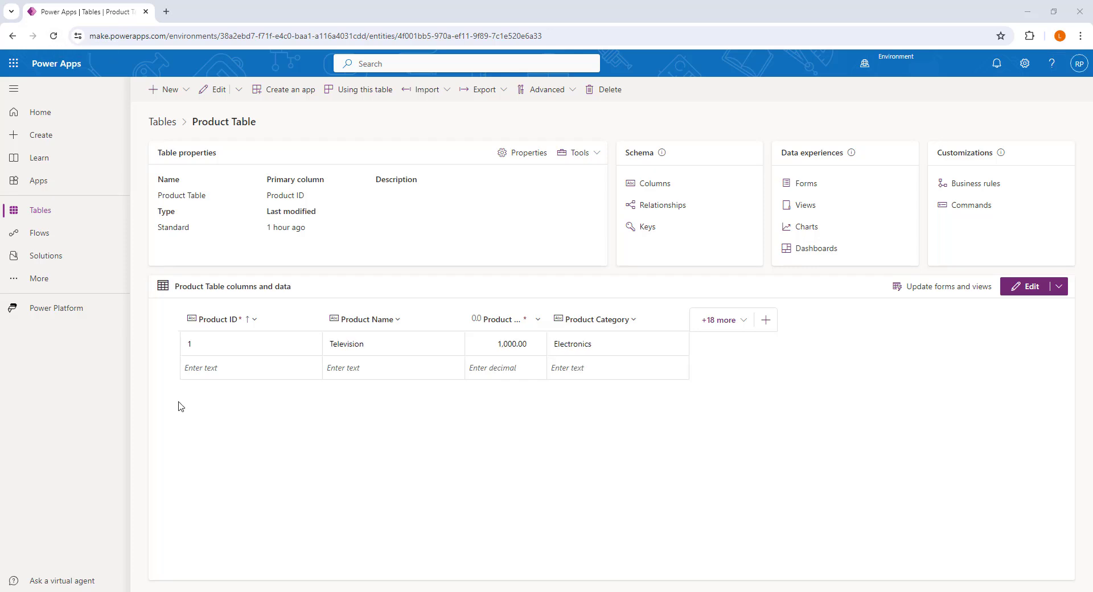